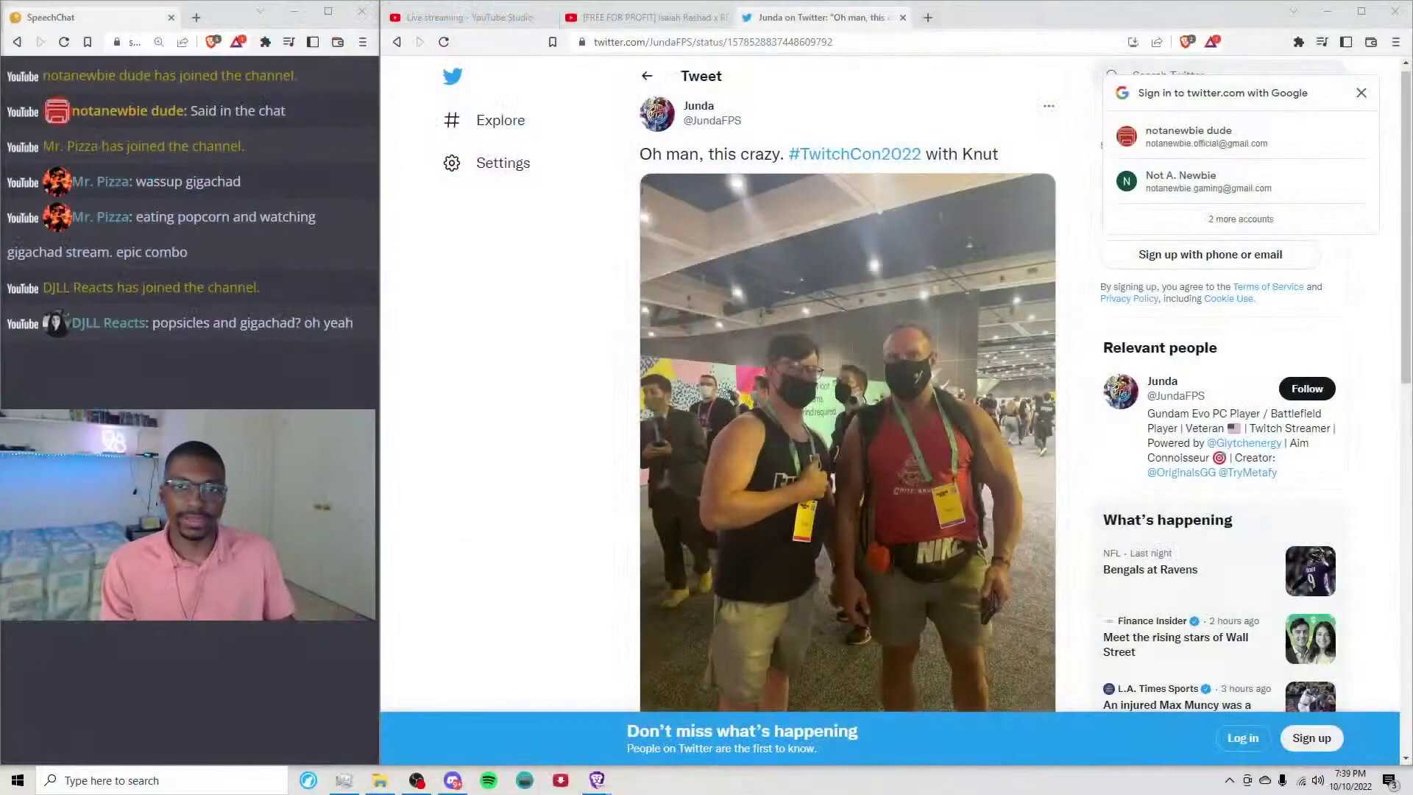
scroll(847, 442, down, 3)
scroll(847, 441, up, 2)
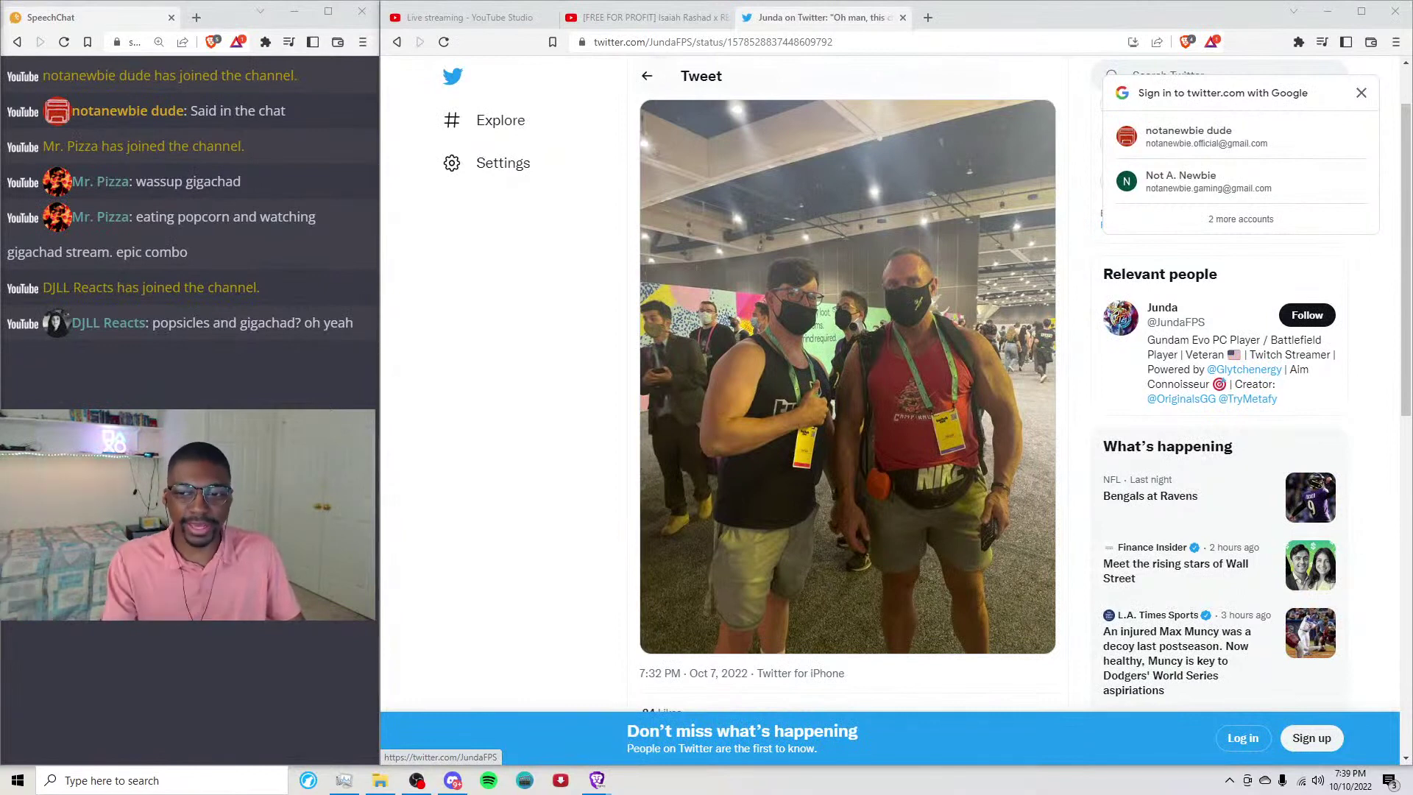
scroll(847, 387, up, 1)
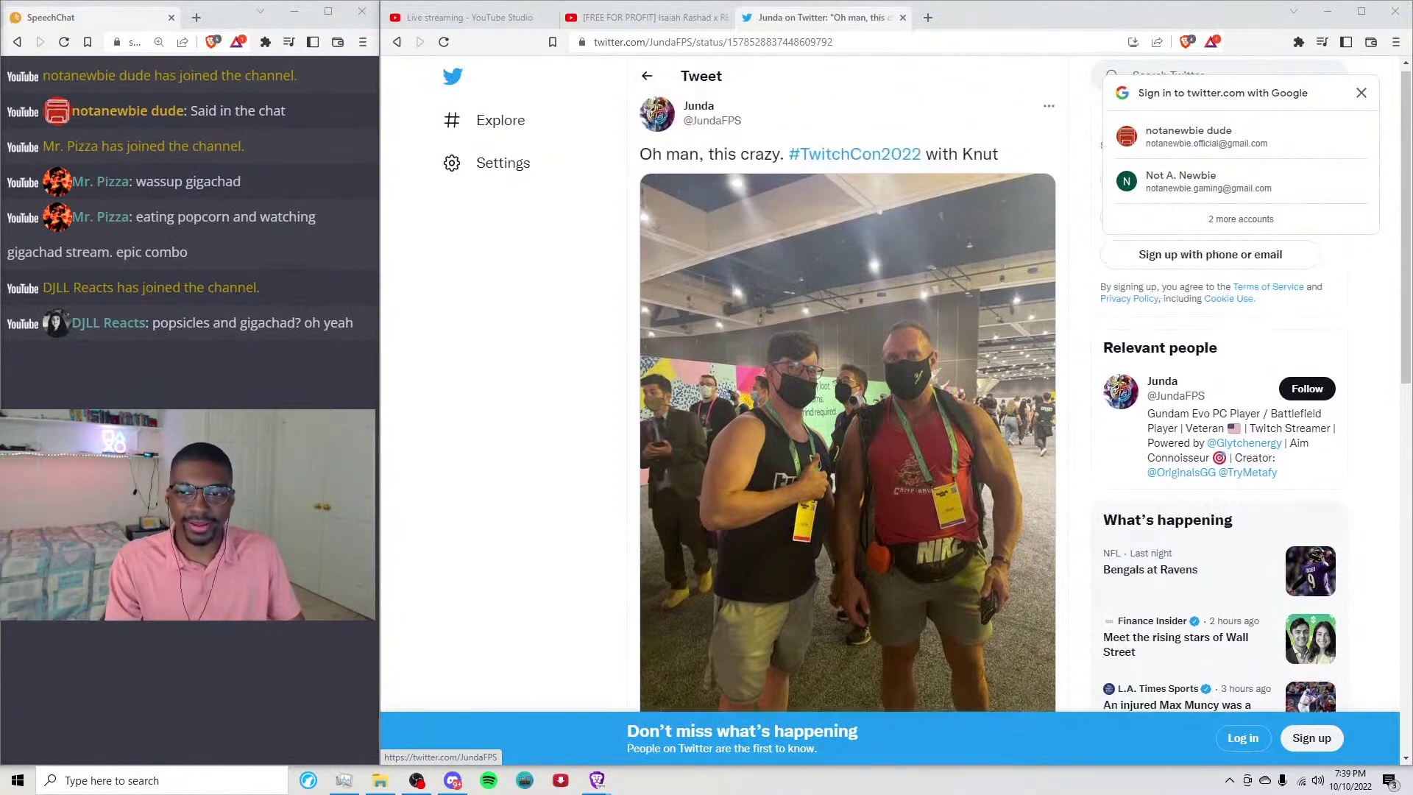
scroll(847, 386, down, 2)
scroll(847, 386, up, 1)
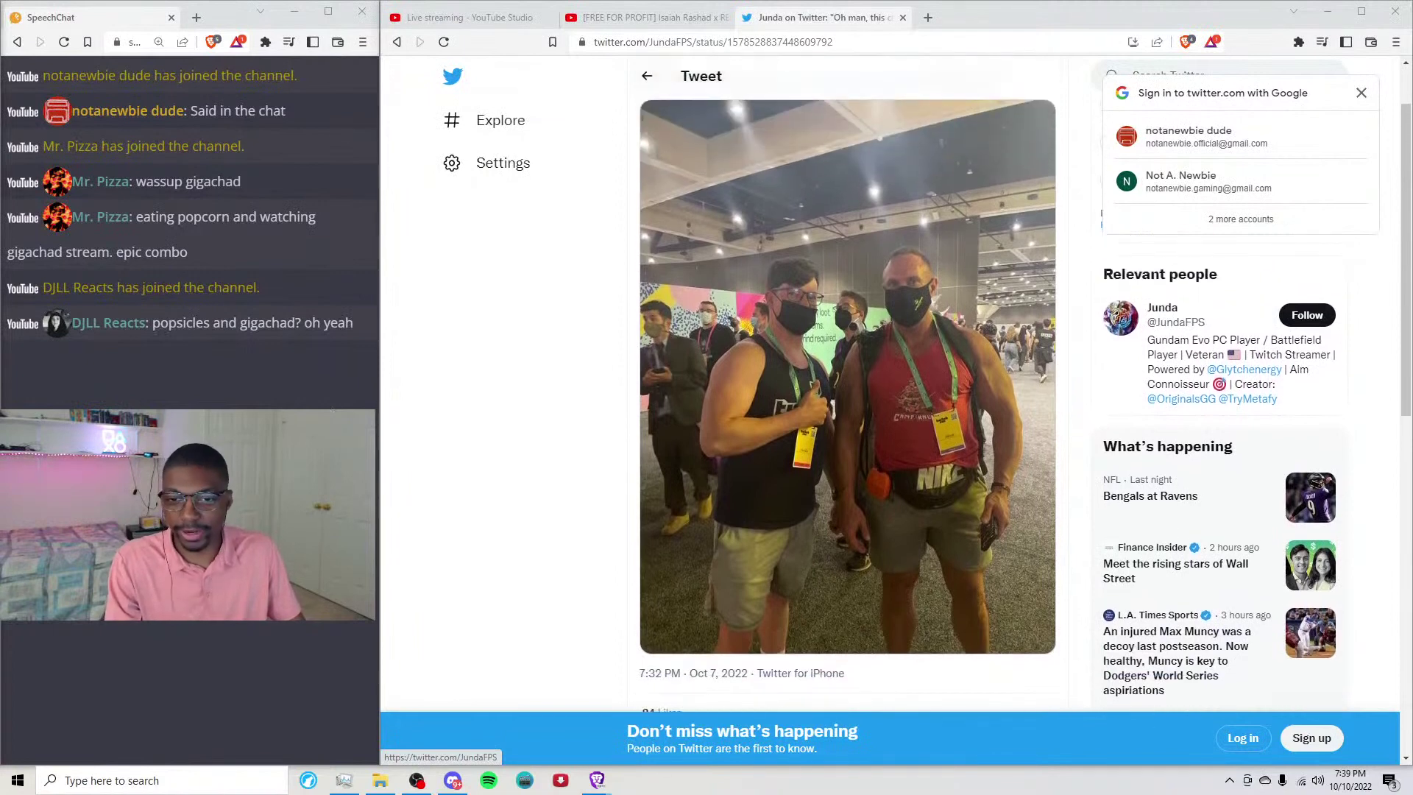
scroll(847, 387, up, 1)
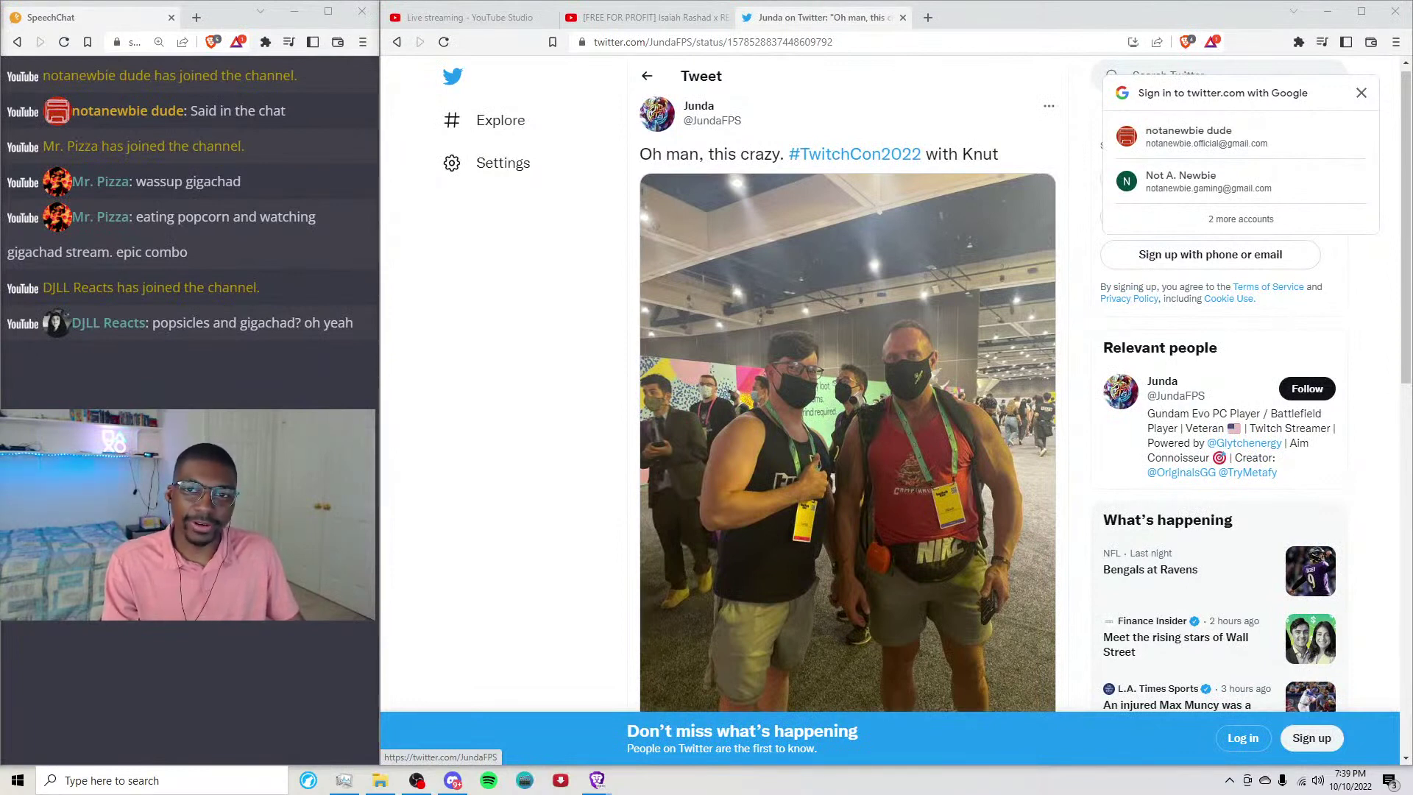
scroll(846, 387, down, 1)
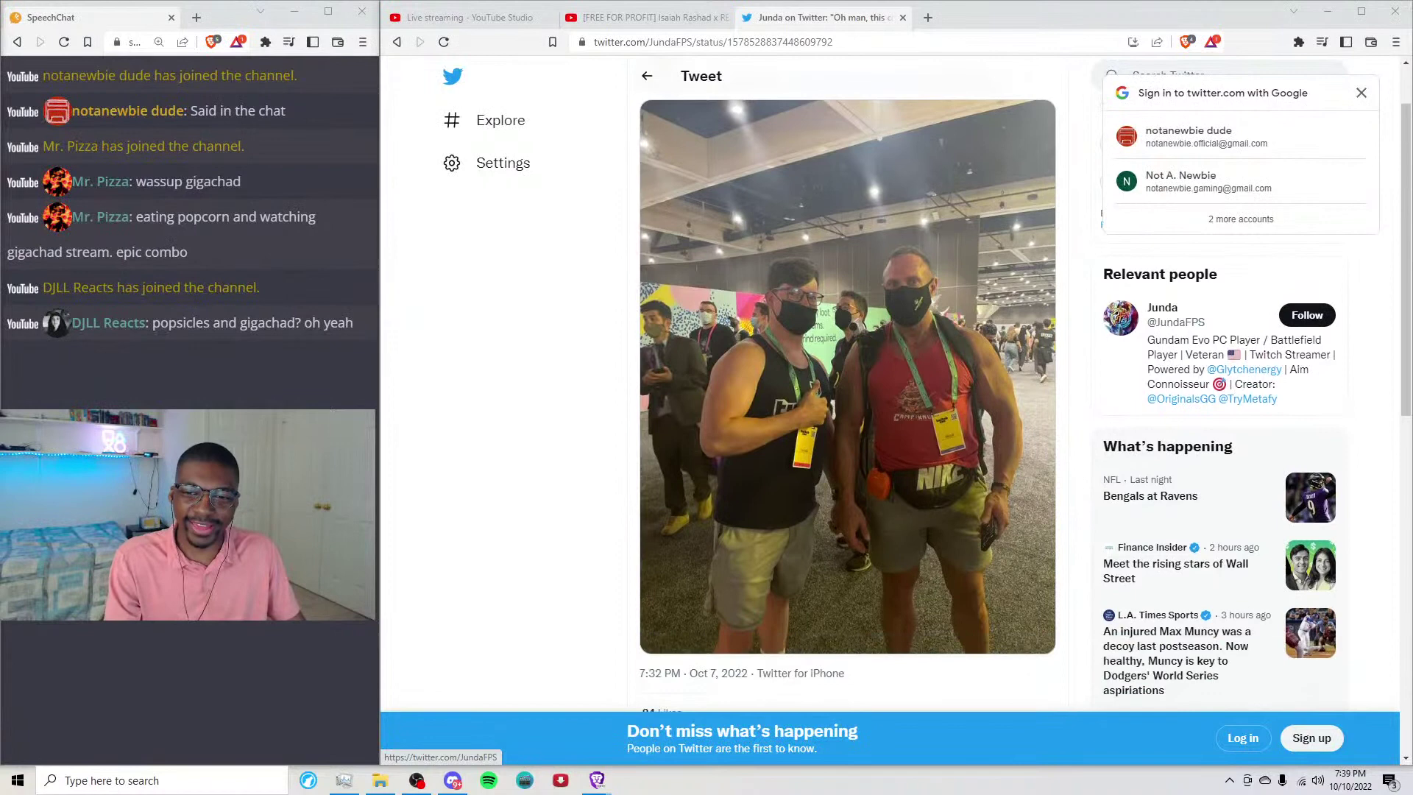